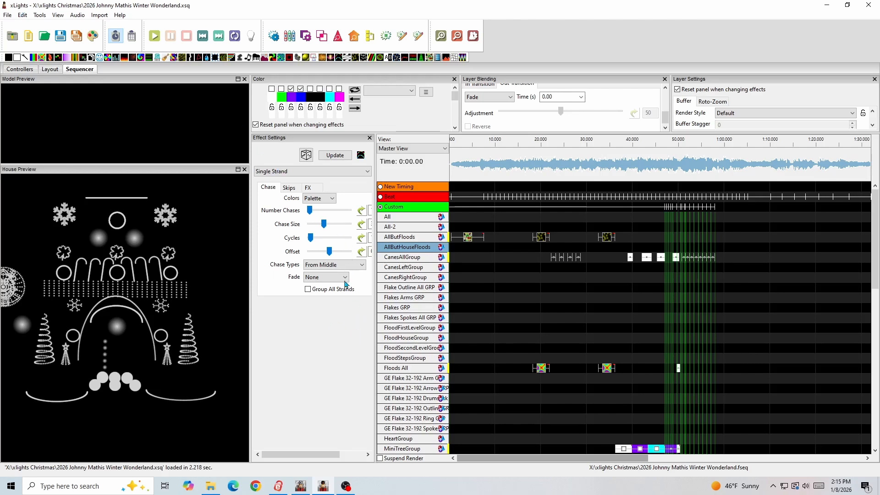
- Select the TreeLeft model in the house layout to view its properties and return to the sequence
left_click(50, 70)
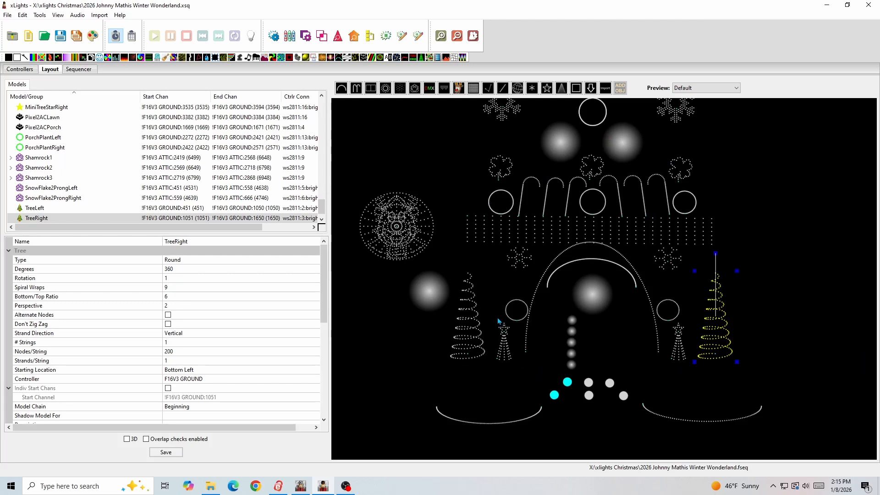
left_click(477, 359)
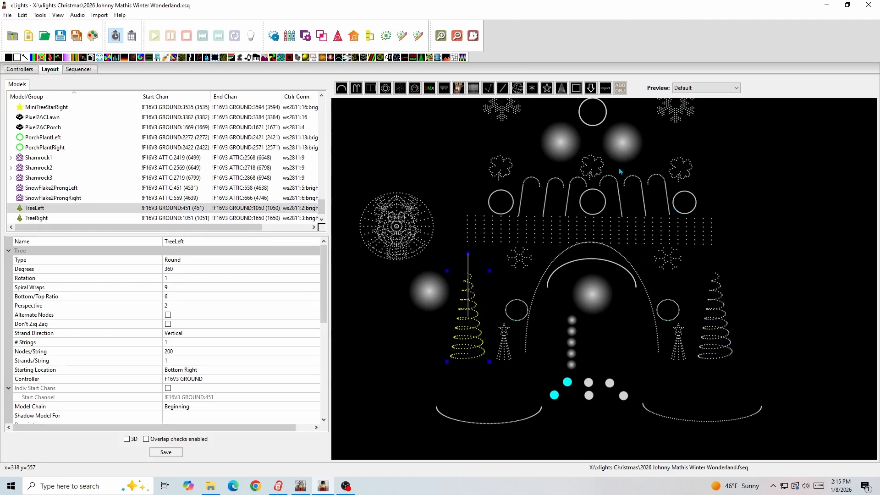
left_click(87, 73)
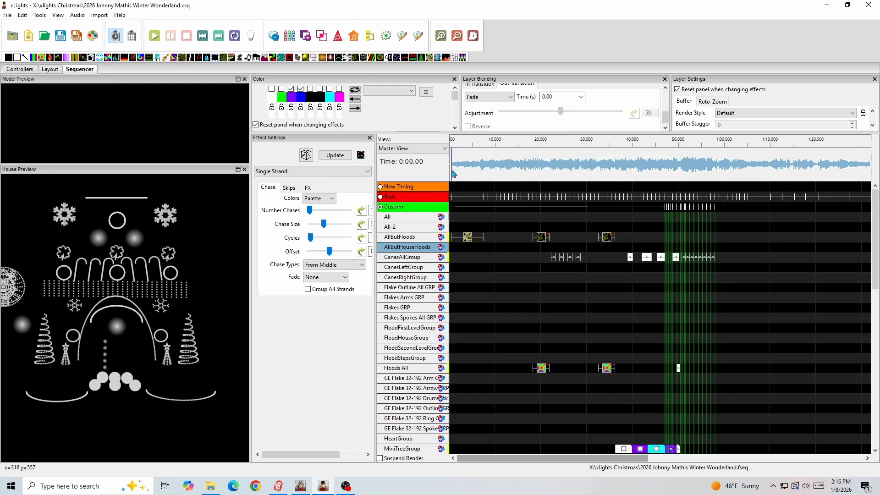
- Look through the model groups and individual models listed in the sequence's Master View
scroll(422, 307, "down", 10)
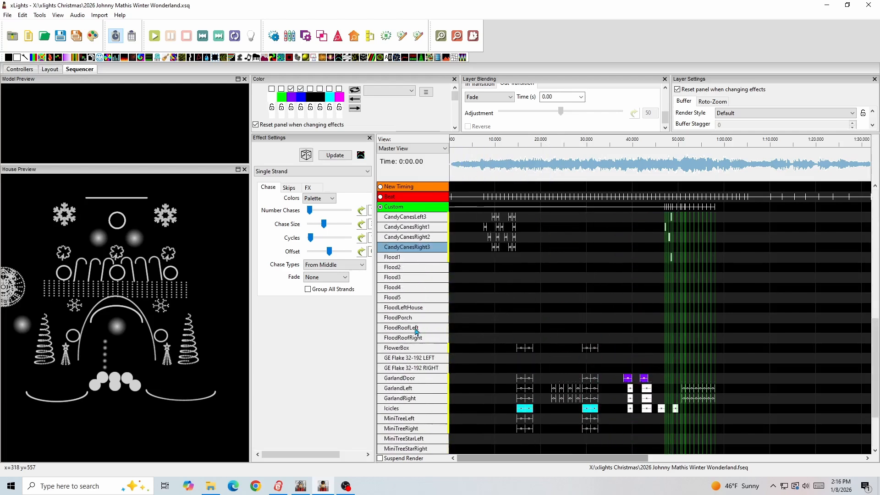
scroll(417, 330, "up", 10)
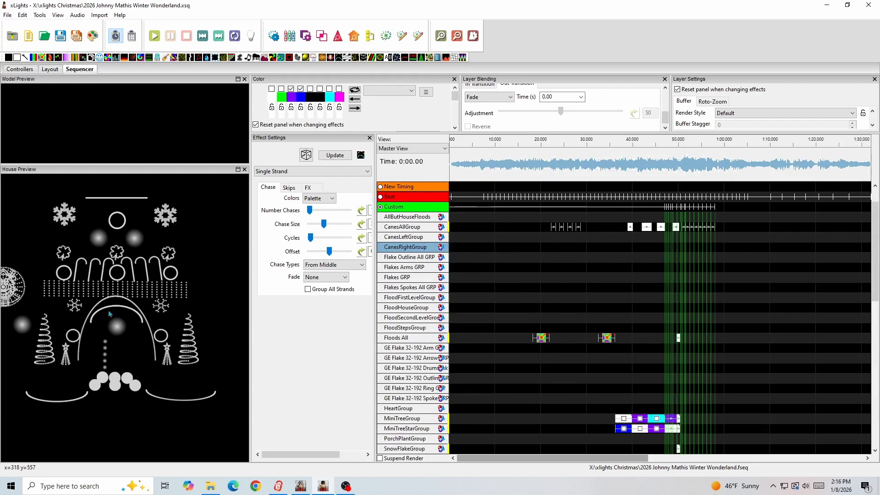
scroll(424, 310, "up", 1)
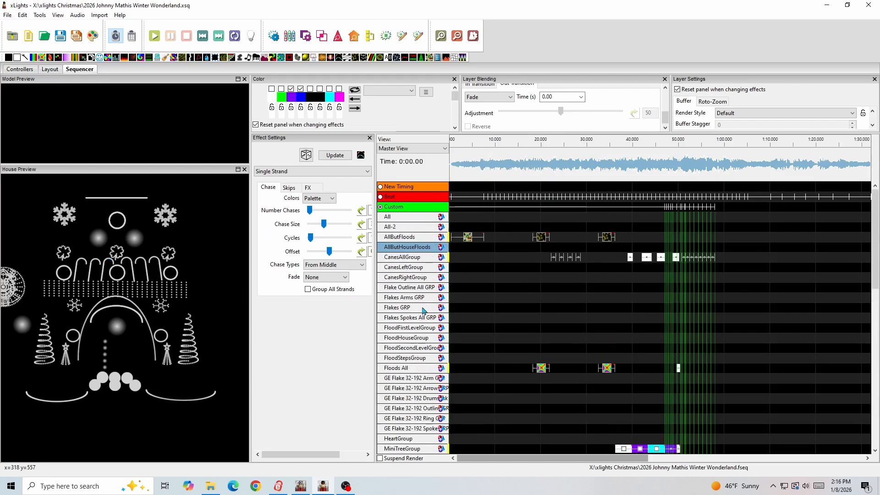
scroll(413, 316, "down", 3)
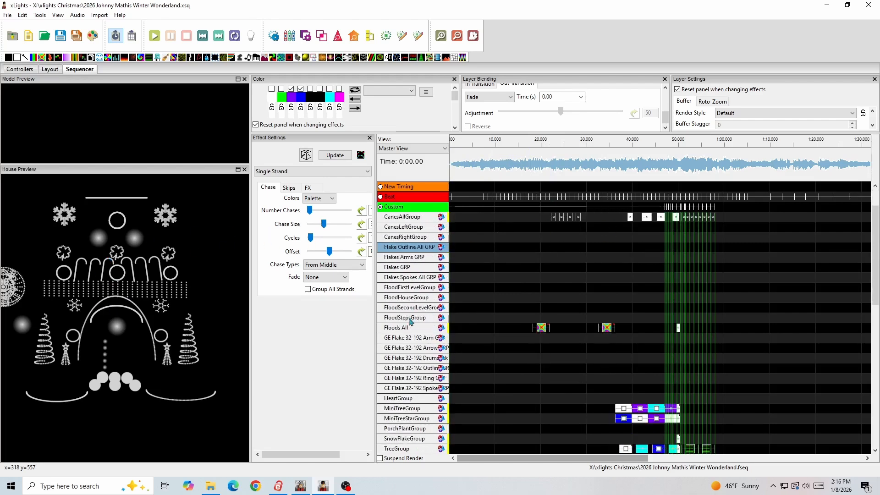
scroll(408, 329, "up", 2)
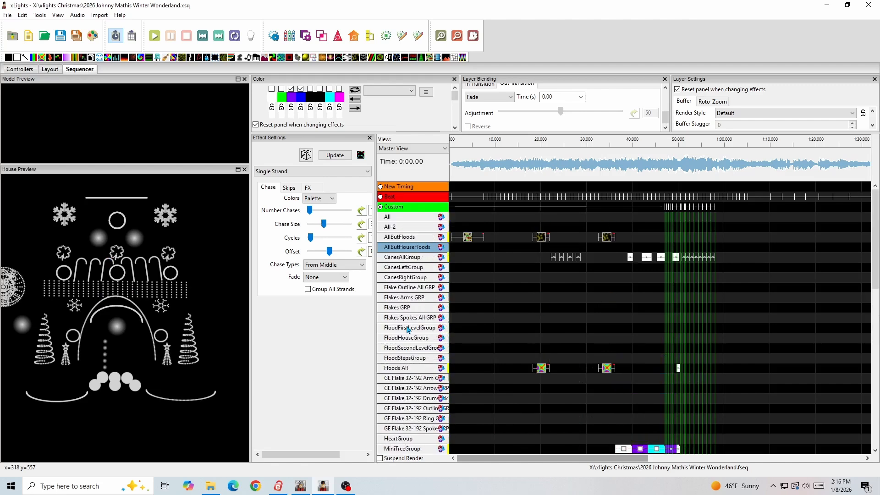
scroll(399, 366, "down", 8)
scroll(396, 395, "down", 2)
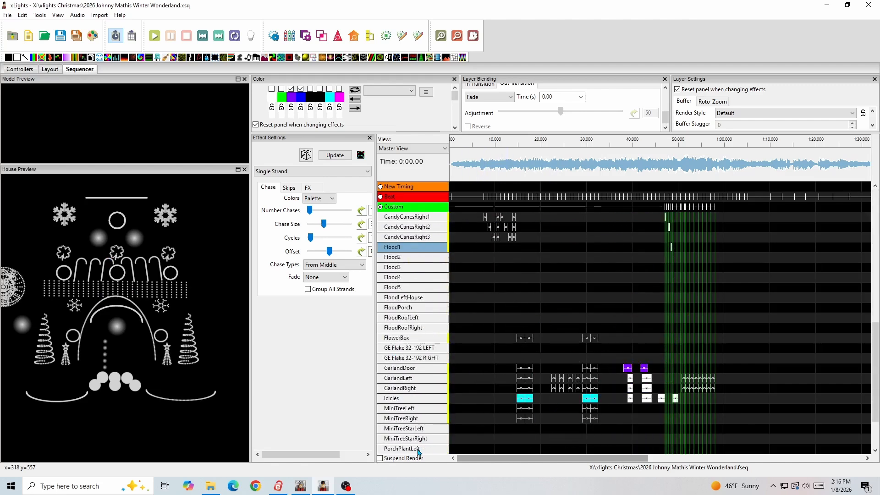
scroll(417, 265, "up", 12)
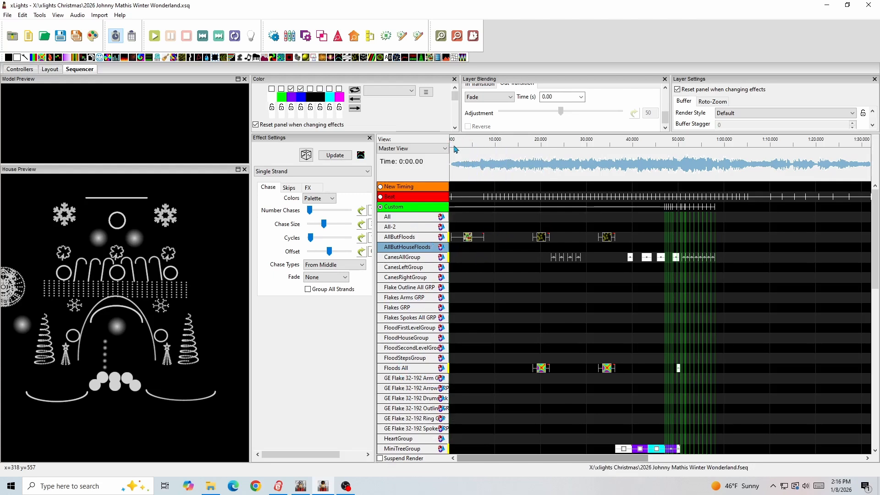
- Examine the opening Twinkle effect on the AllButFloods row and play the sequence from the start through that effect
left_click_drag(456, 147, 469, 148)
scroll(465, 250, "down", 5)
scroll(465, 251, "up", 7)
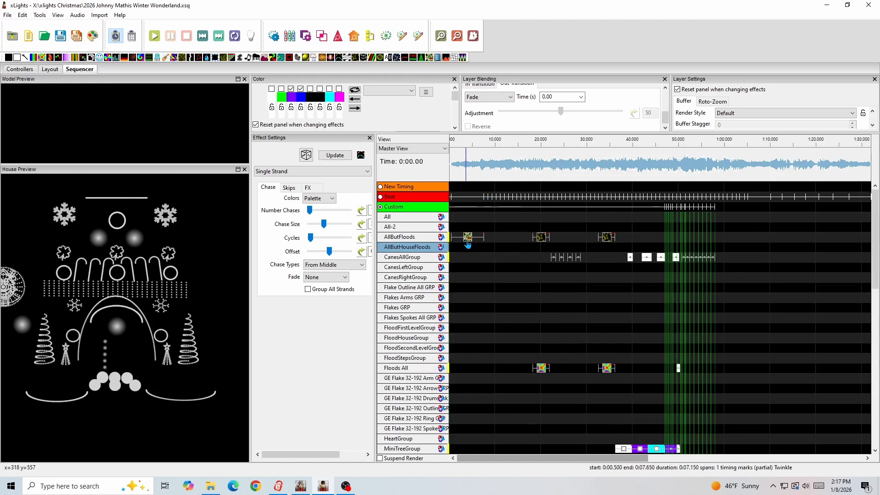
left_click(467, 239)
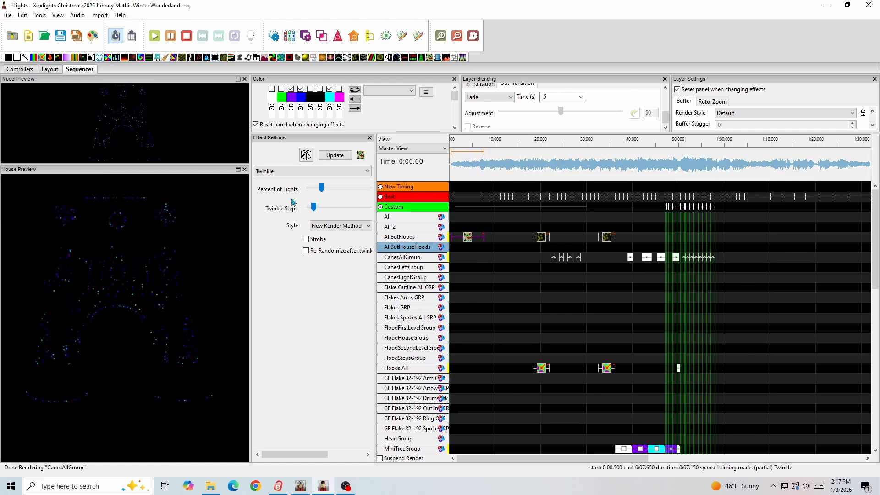
left_click(265, 172)
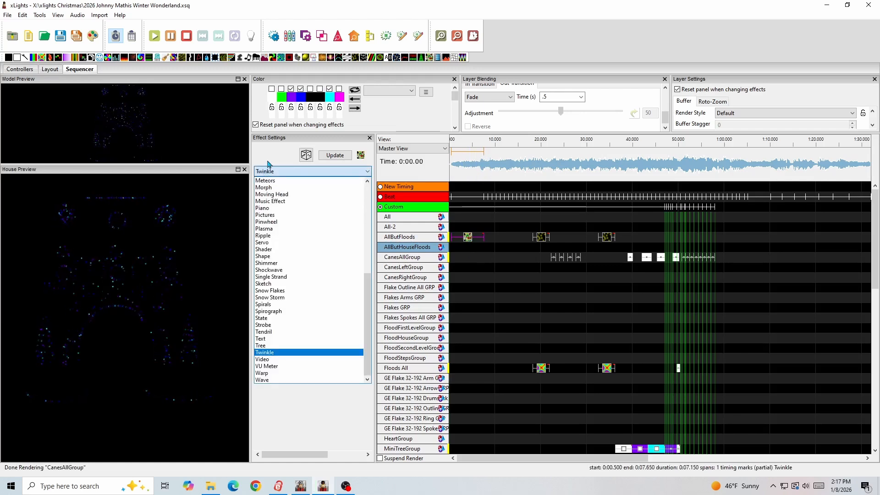
left_click(267, 162)
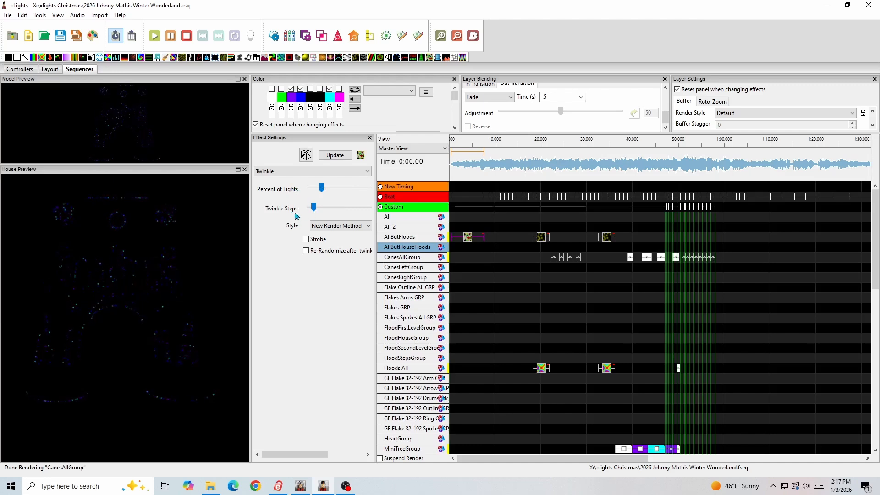
left_click(451, 143)
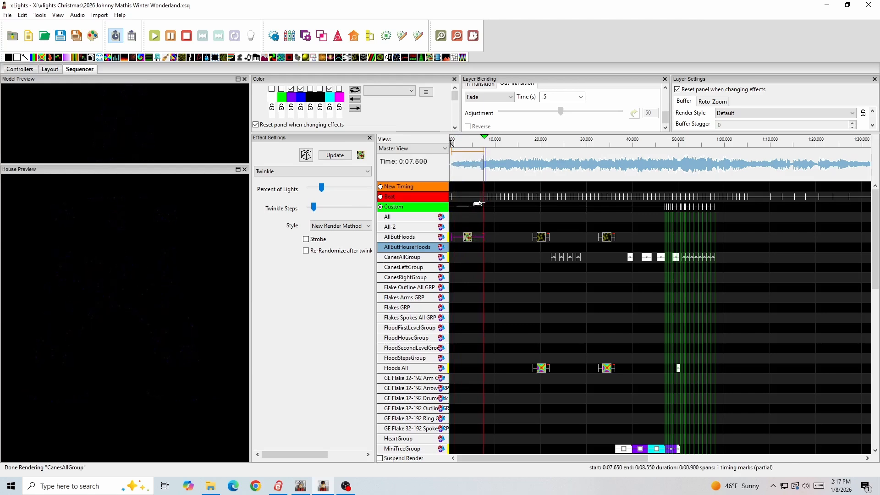
key("space")
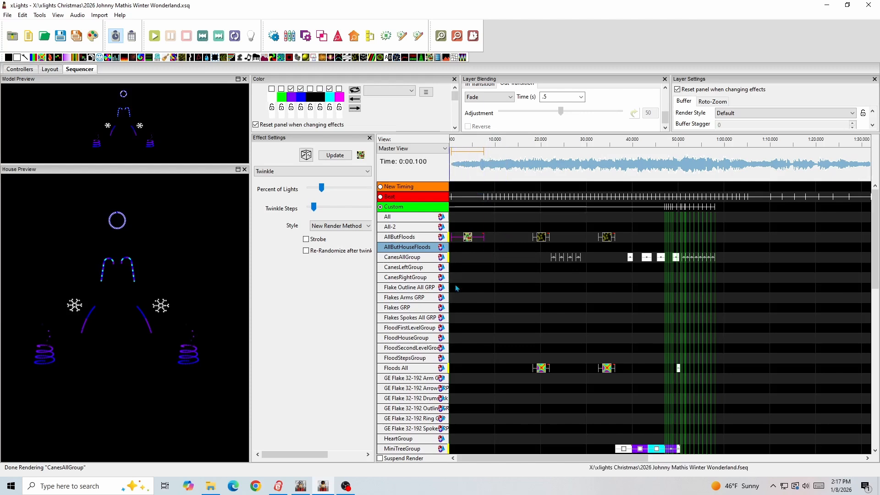
- View the settings of the first Single Strand effect on Arches and the first Marquee effect on CandyCanesLeft1
scroll(485, 306, "down", 3)
scroll(485, 305, "down", 10)
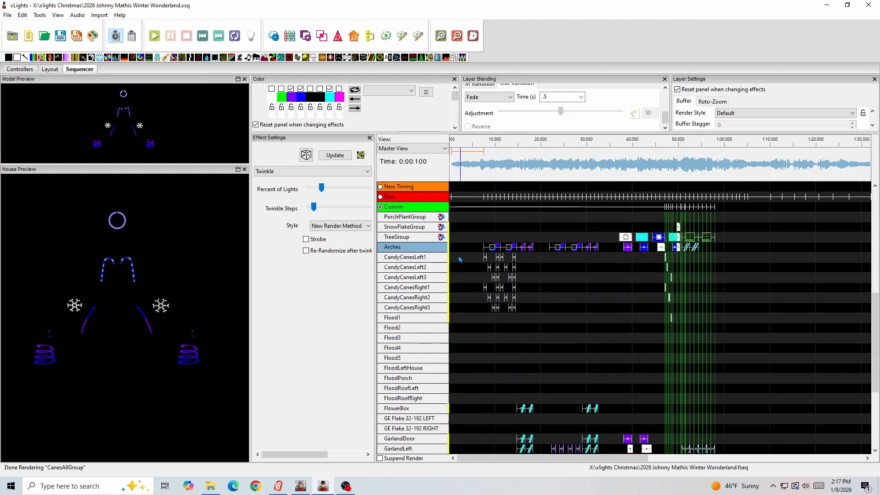
left_click(491, 247)
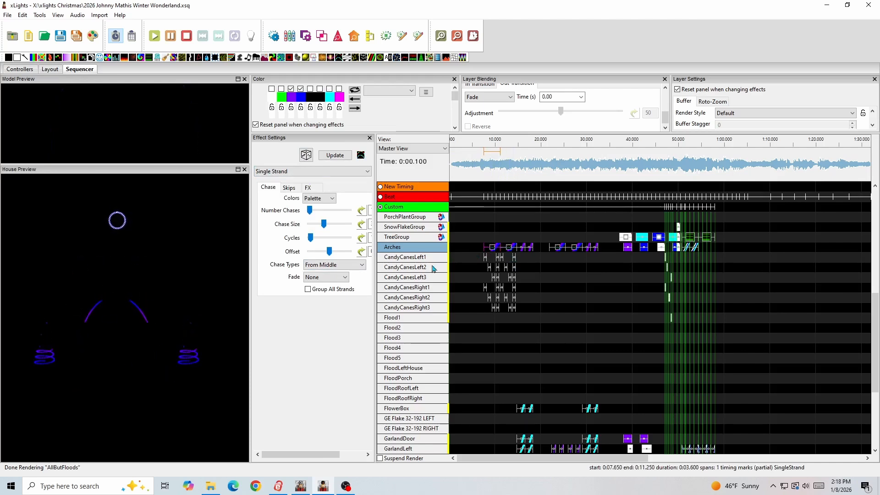
left_click(485, 258)
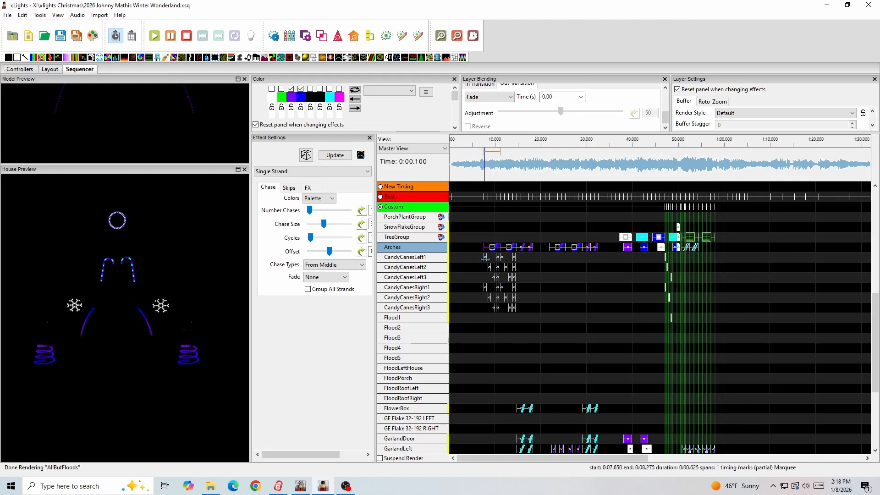
left_click(485, 258)
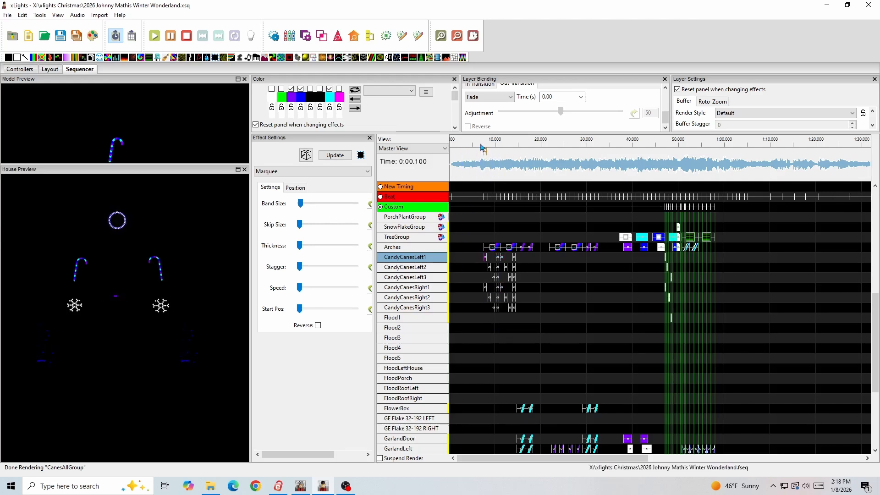
- Activate the Beat timing track and play the candy cane section of the sequence up to about 15 seconds
key("space")
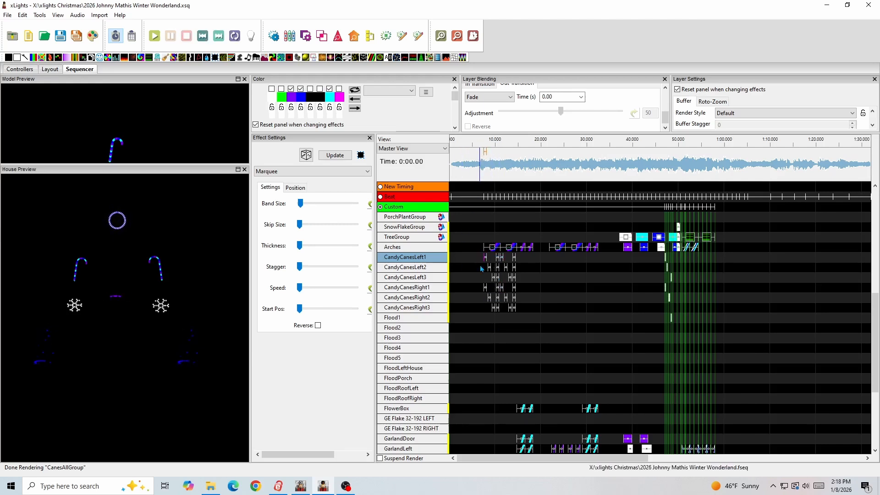
left_click(380, 197)
key("space")
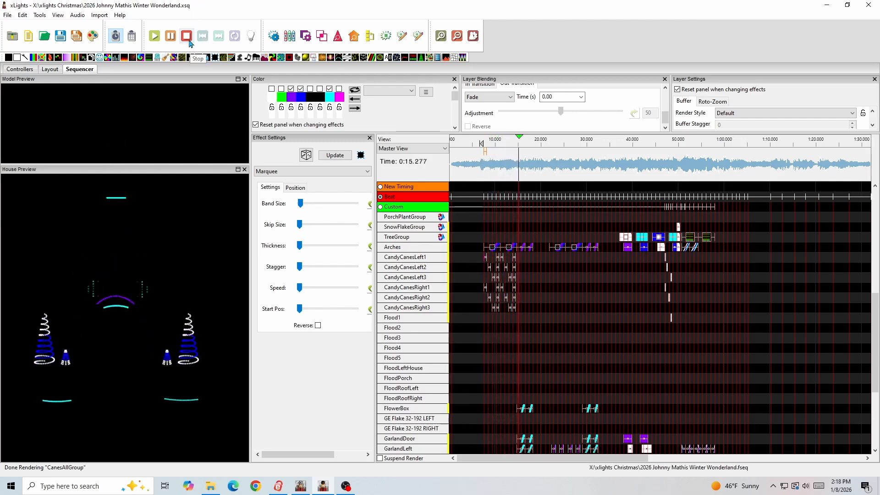
left_click(189, 41)
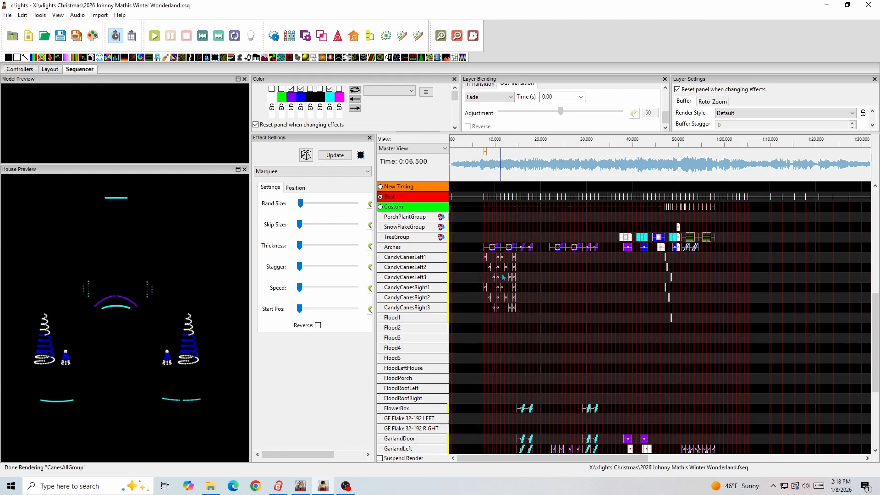
- Examine how the arches, candy cane, garland, snowflake and tree effects line up with the beat marks
scroll(499, 272, "down", 2)
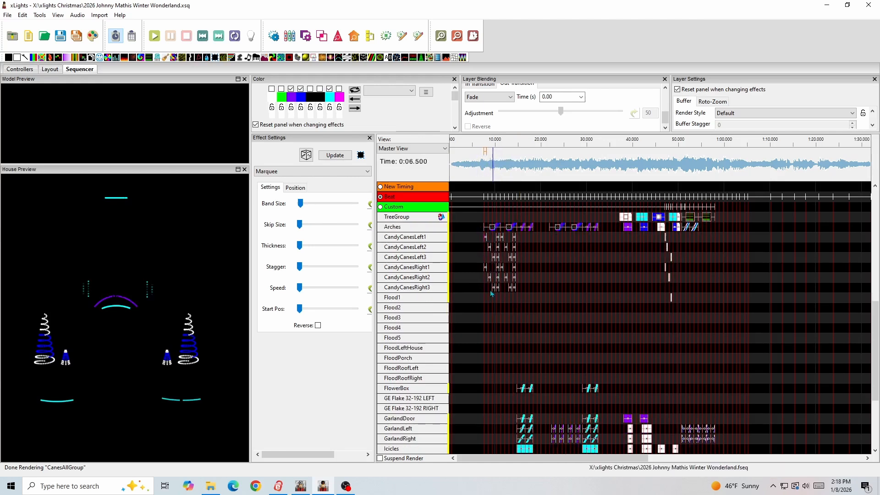
scroll(516, 307, "down", 1)
scroll(517, 314, "up", 8)
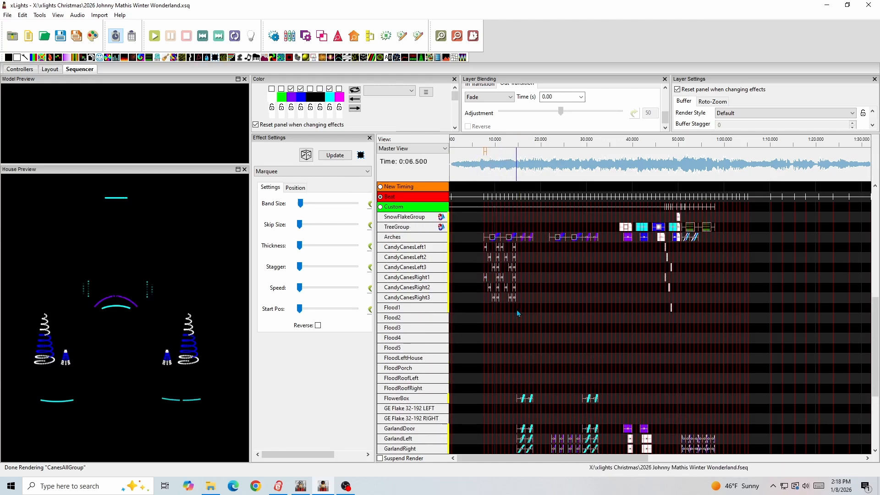
left_click(505, 197)
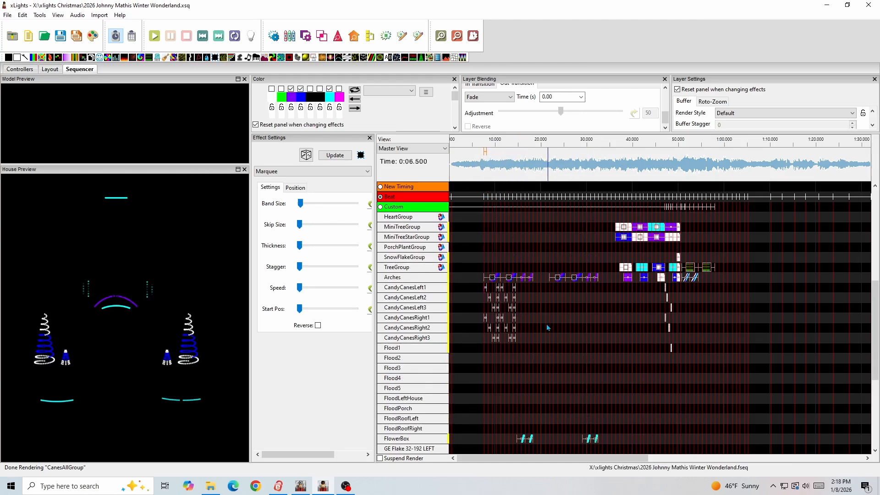
scroll(514, 287, "down", 3)
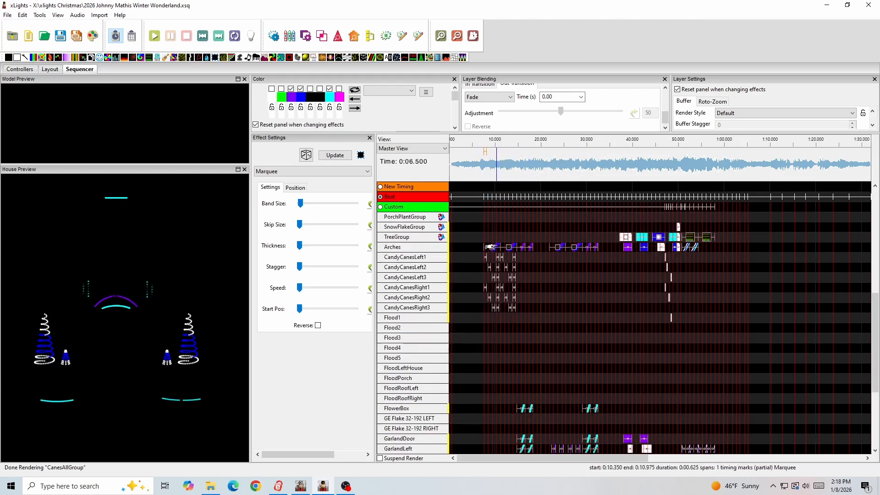
scroll(509, 295, "down", 4)
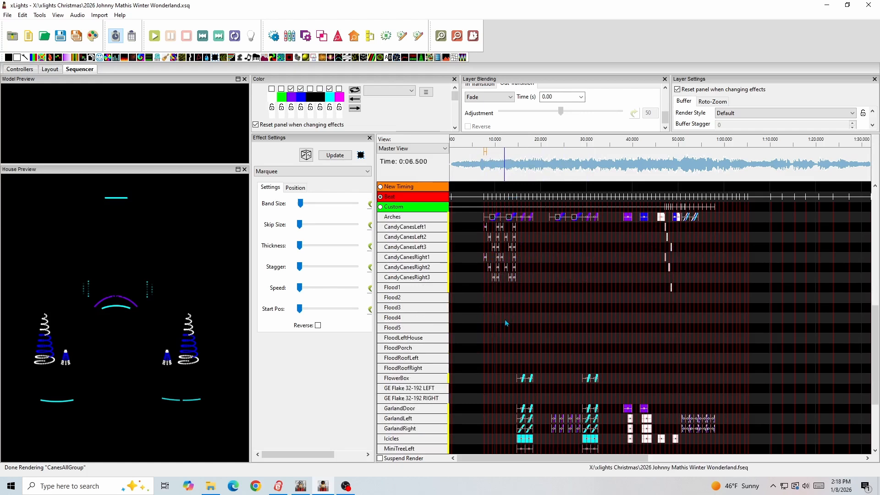
scroll(501, 318, "down", 3)
scroll(501, 318, "down", 3)
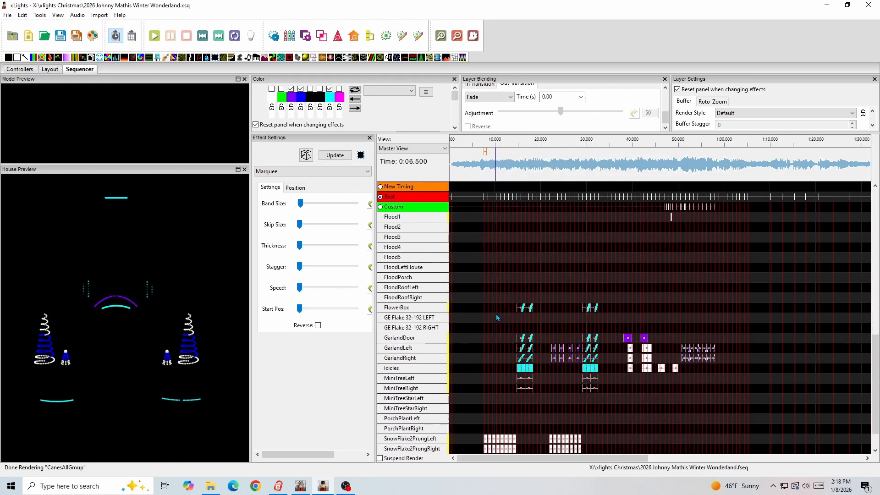
scroll(496, 313, "down", 3)
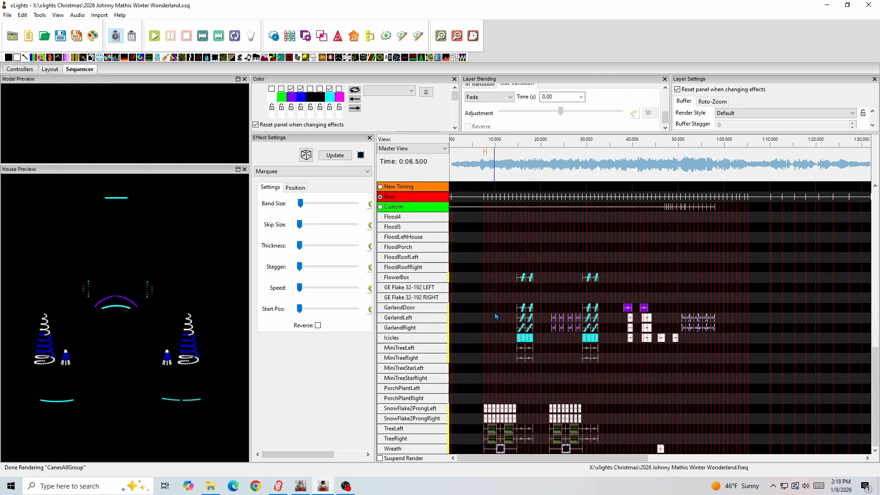
- View the settings of an early On effect on SnowFlake2ProngLeft and the first Marquee effect on Wreath
left_click(487, 408)
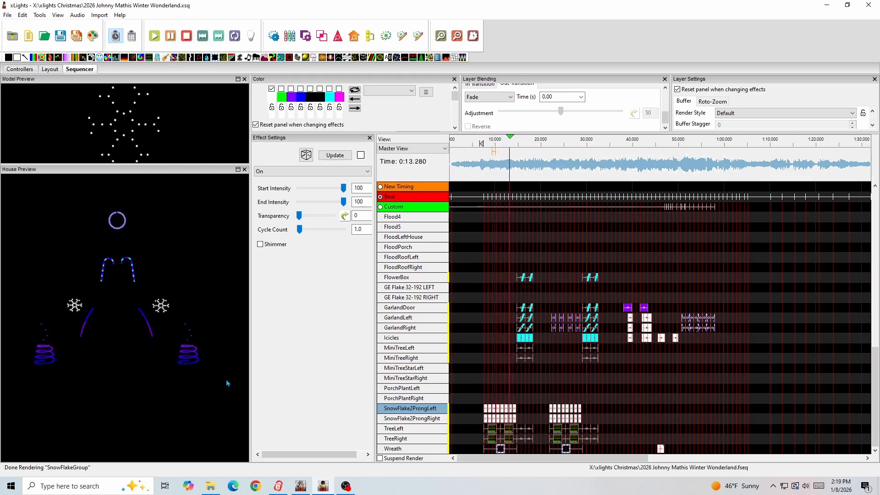
left_click(500, 449)
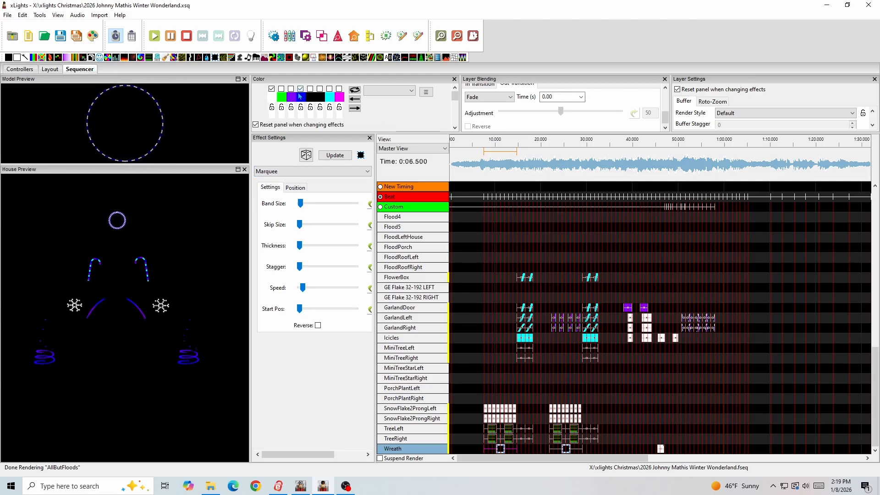
left_click(397, 349)
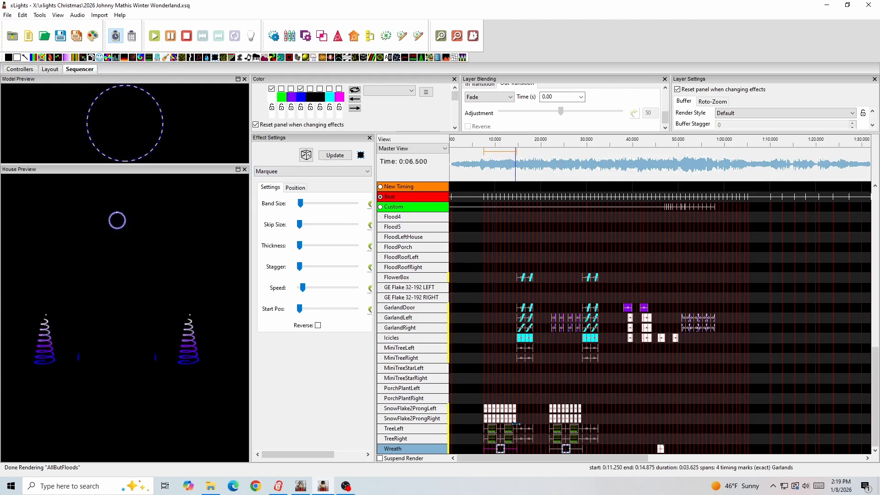
- Play the sequence from about the 16-second mark to preview the first Floods All effect
scroll(491, 346, "up", 5)
scroll(491, 346, "up", 7)
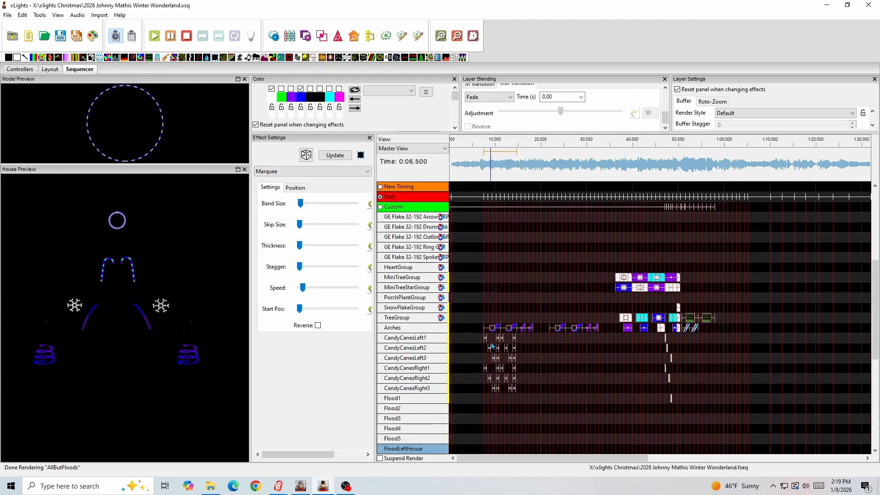
left_click(523, 144)
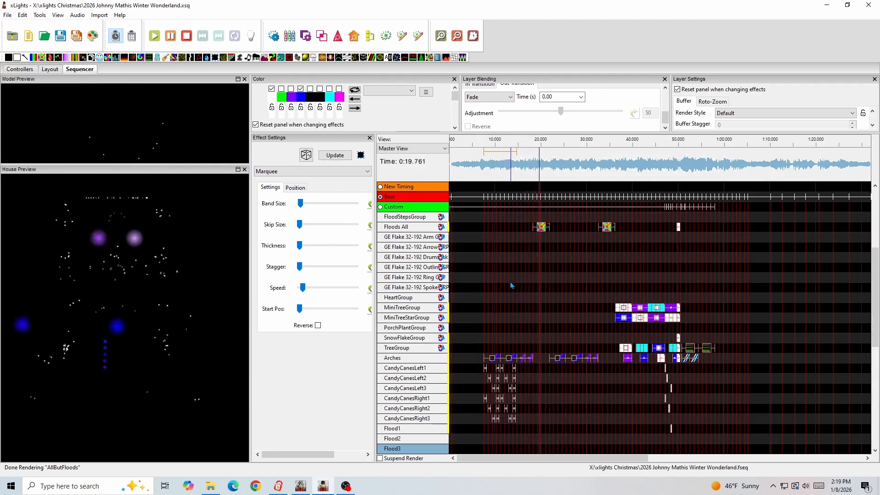
- Stop playback and view the settings of the first Butterfly effect on Floods All
left_click(182, 40)
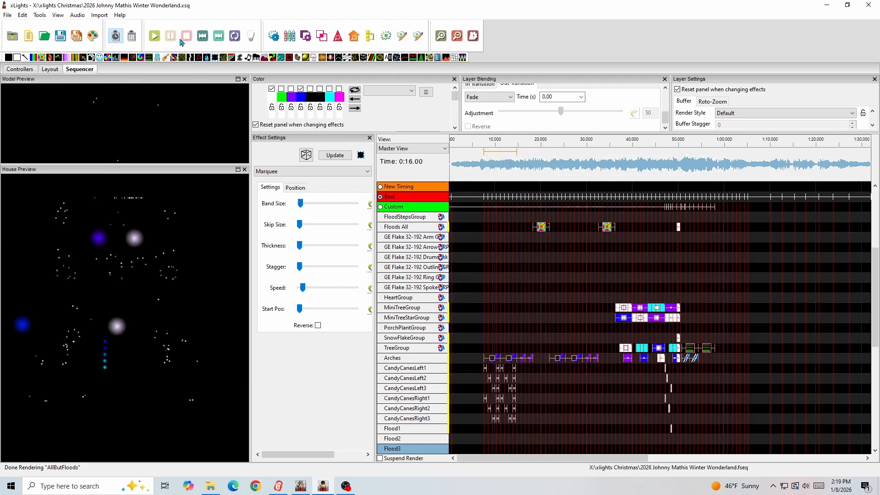
scroll(550, 277, "up", 1)
left_click(541, 249)
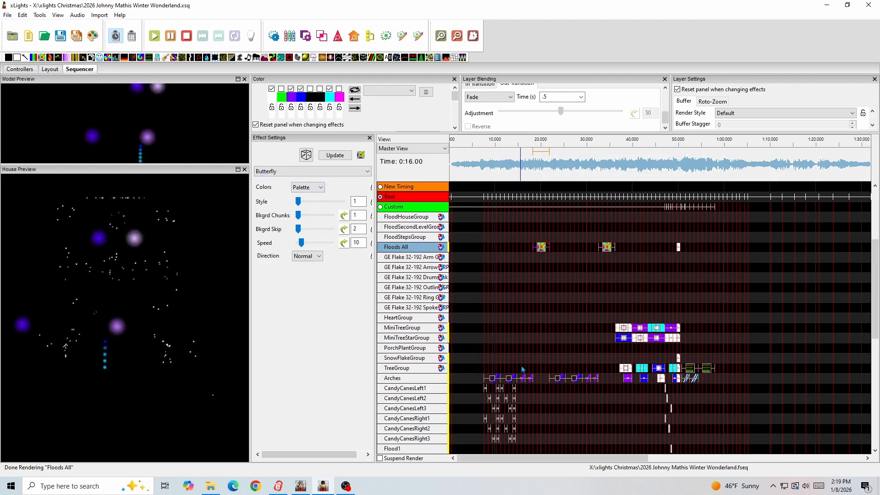
- View the settings of the Snow Flakes effect on AllButFloods at about 20 seconds and look over the surrounding group rows
scroll(537, 340, "down", 6)
scroll(538, 344, "up", 6)
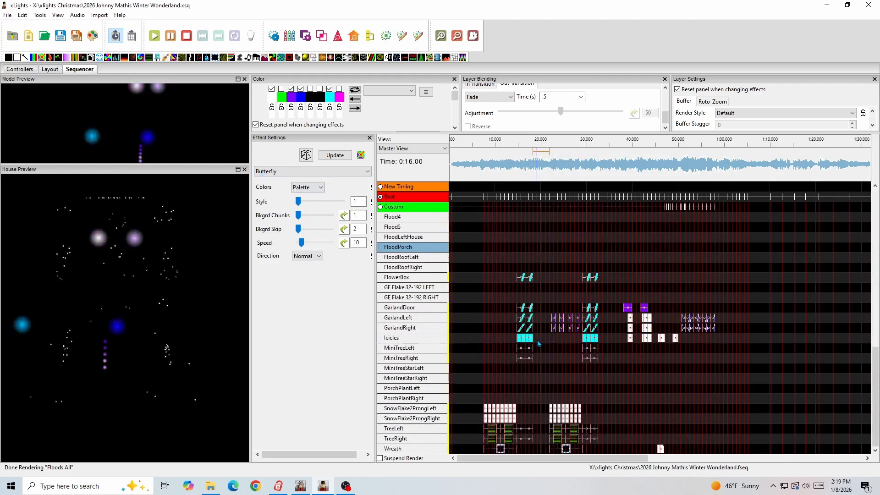
scroll(538, 341, "up", 4)
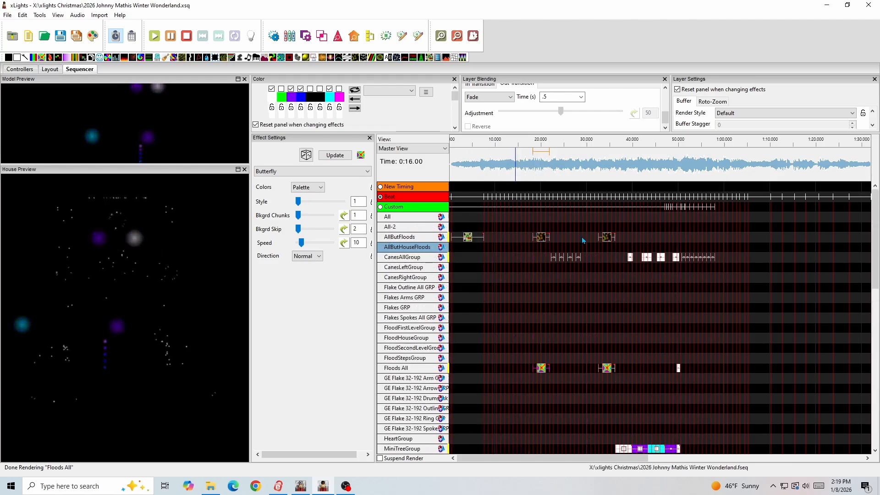
left_click(541, 238)
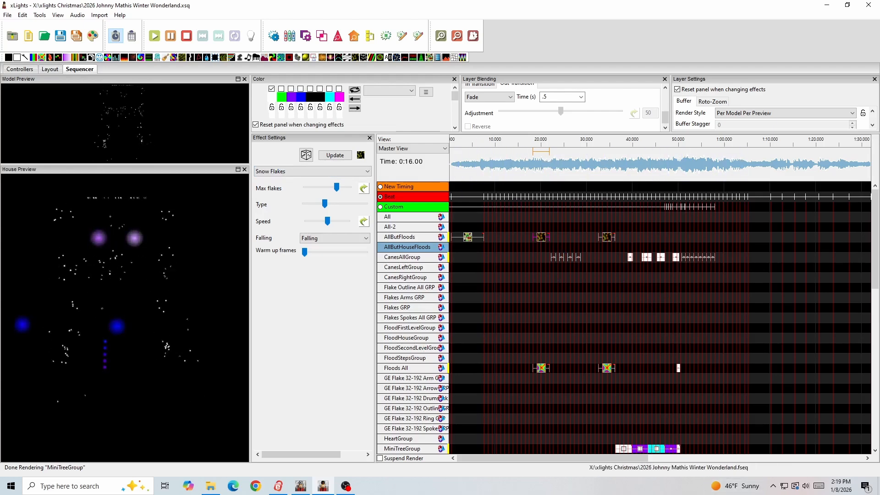
mouse_move(565, 458)
left_mouse_down()
mouse_move(791, 461)
mouse_move(576, 459)
left_mouse_up()
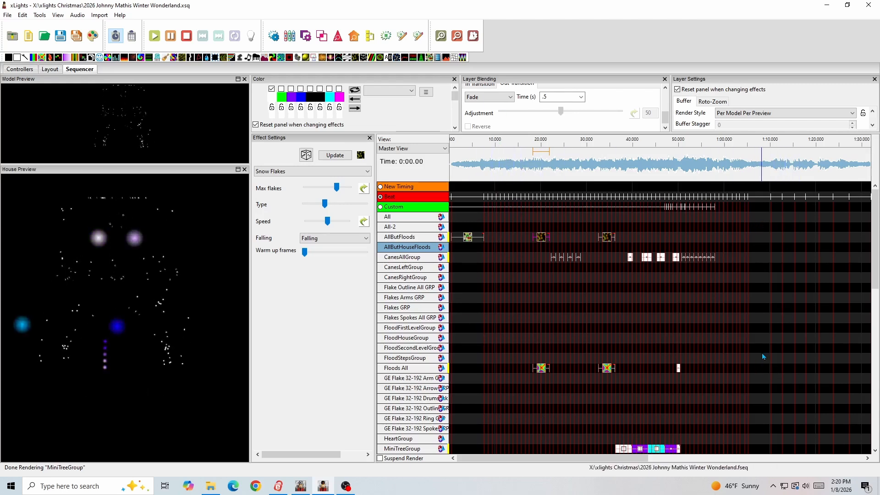
scroll(540, 344, "down", 5)
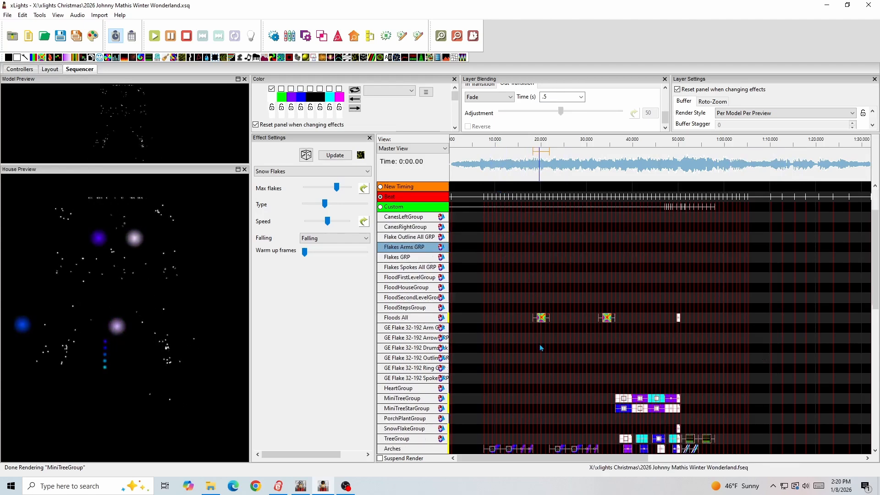
scroll(543, 358, "up", 5)
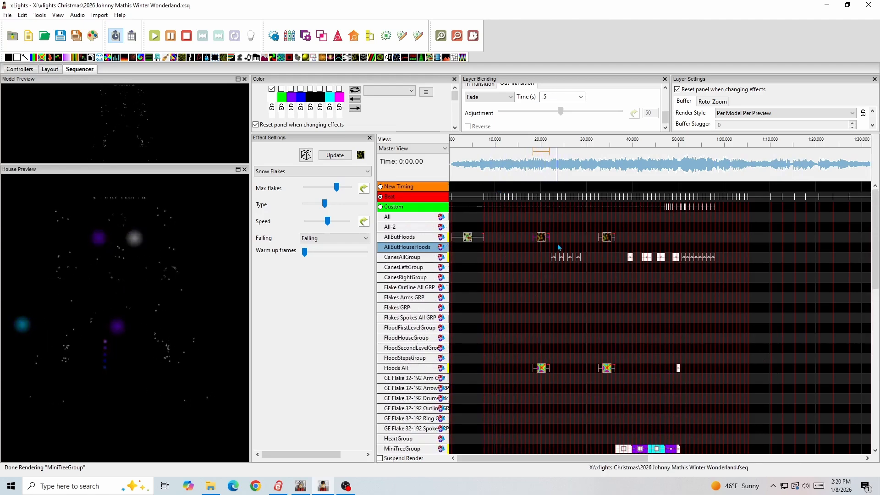
- Open the recent sequence 2022 Frosty The Snowman.xsq
left_click(47, 40)
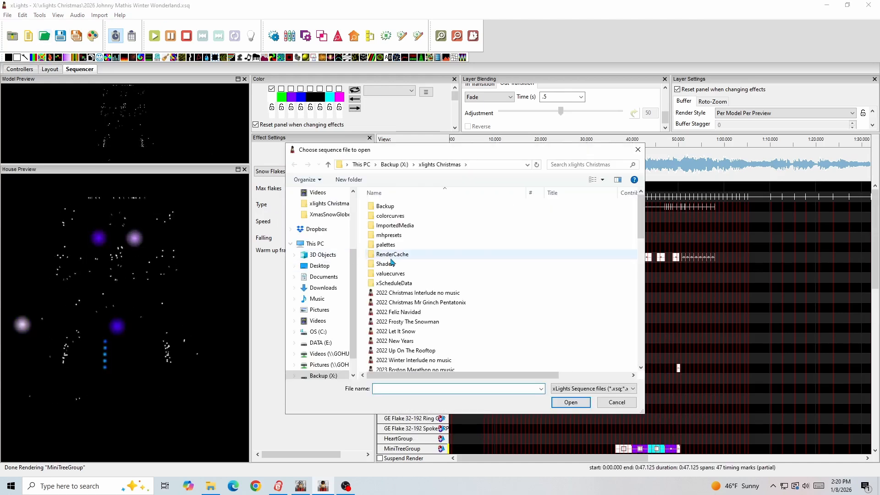
left_click(616, 402)
left_click(8, 15)
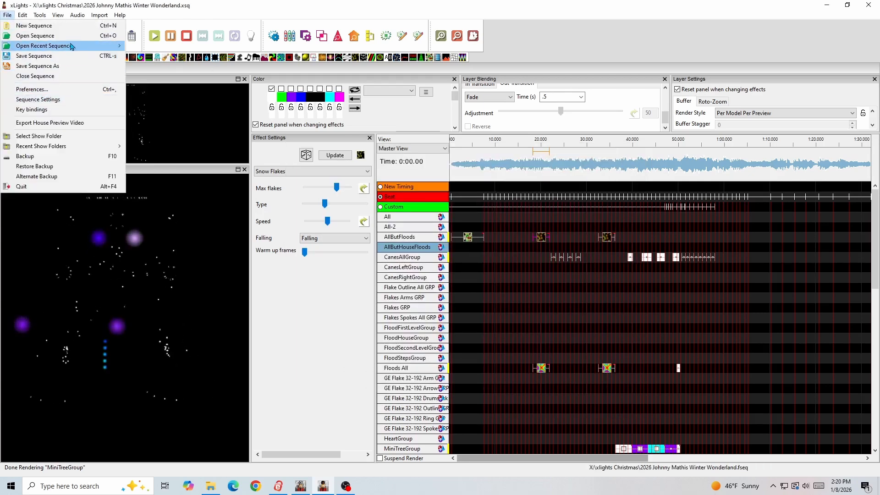
mouse_move(75, 46)
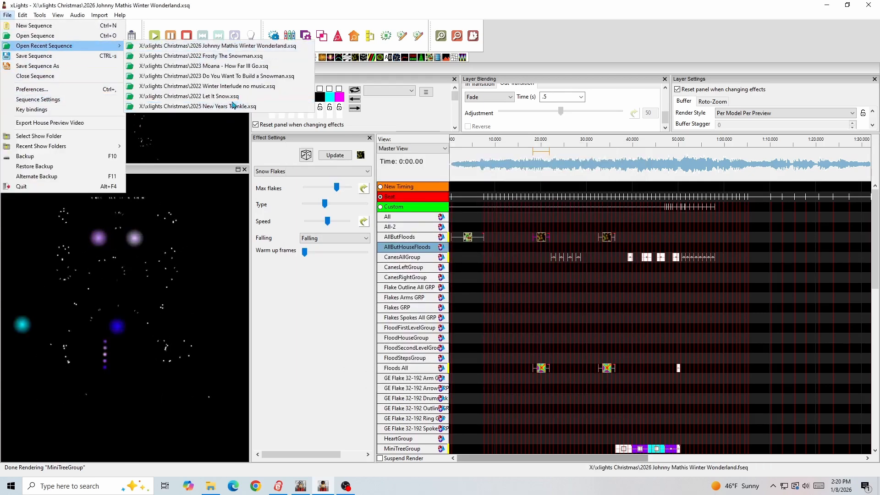
left_click(219, 56)
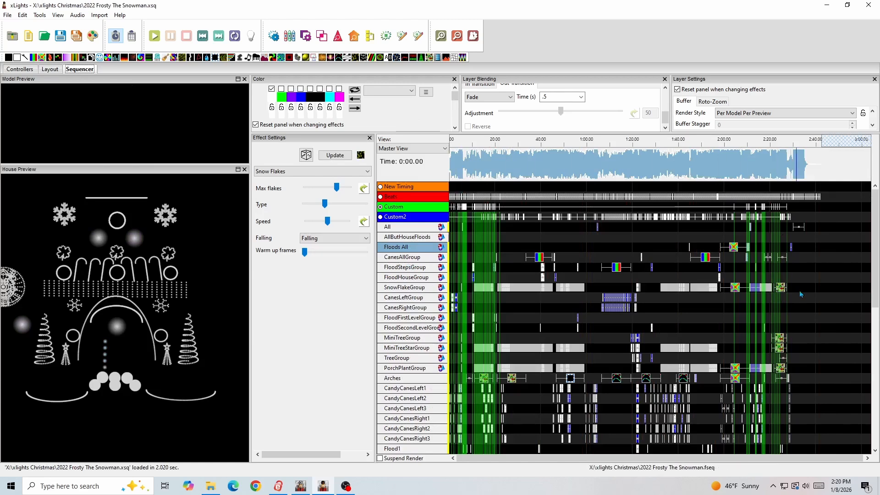
- Look through the group and model effects, and play the Frosty sequence from the start to about 10 seconds
scroll(476, 330, "down", 10)
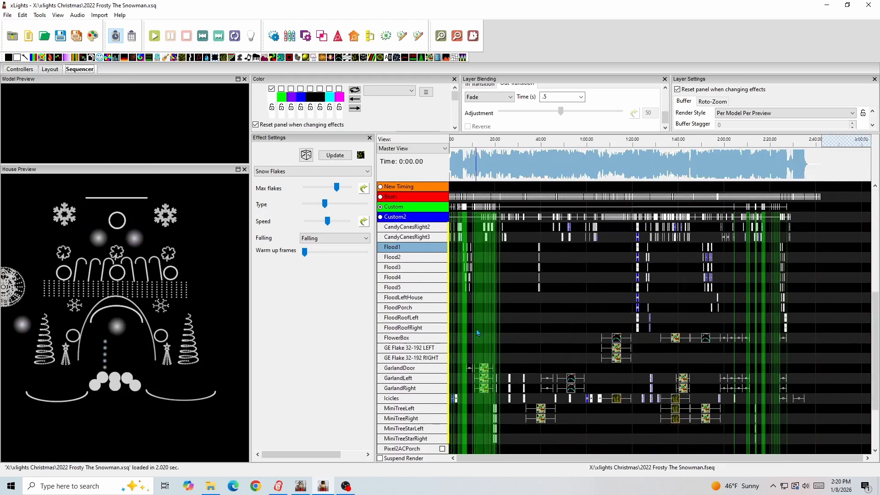
scroll(477, 329, "up", 8)
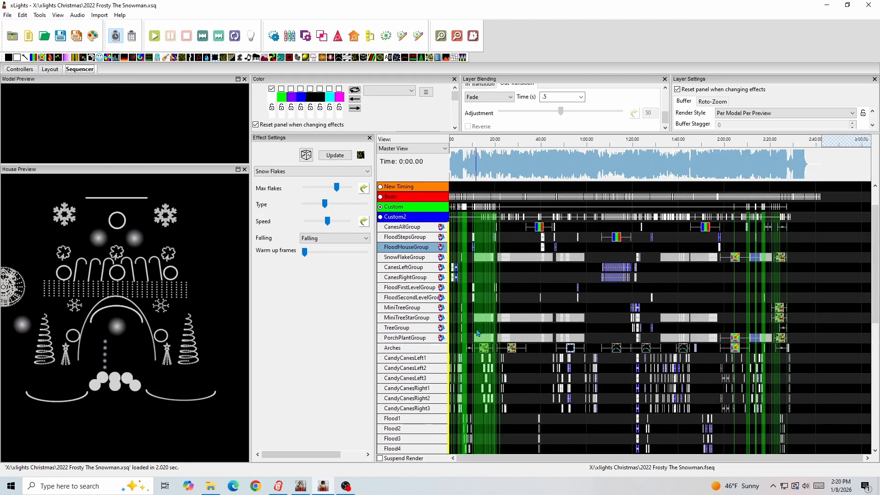
scroll(488, 345, "down", 7)
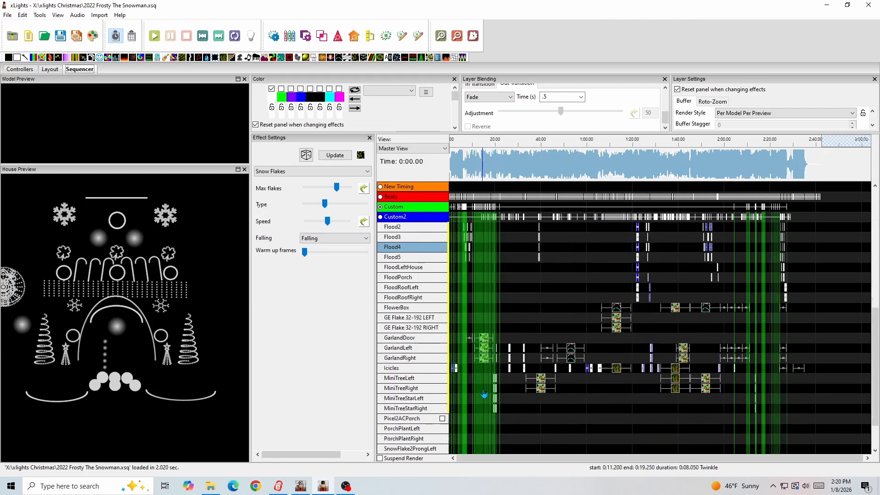
scroll(494, 368, "up", 8)
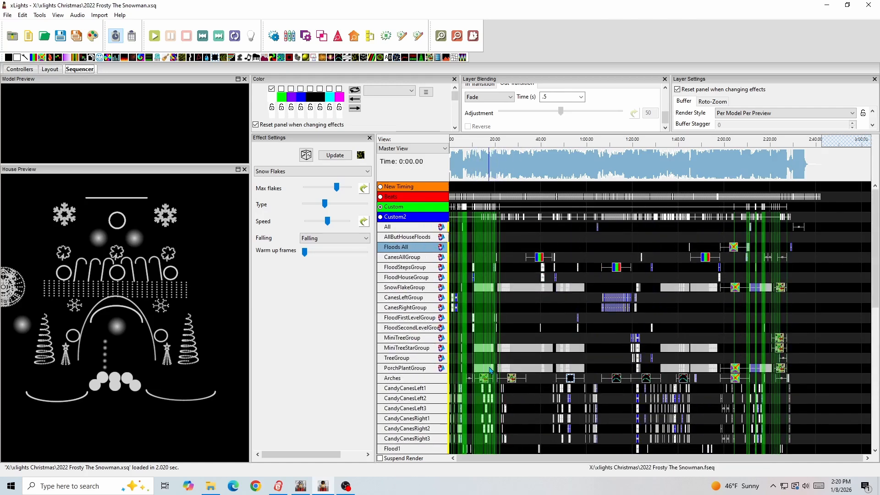
left_click(453, 145)
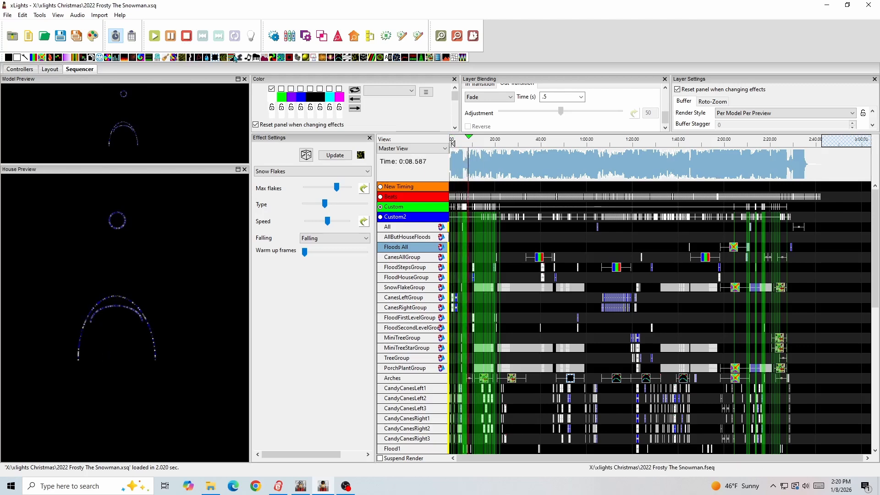
left_click(186, 39)
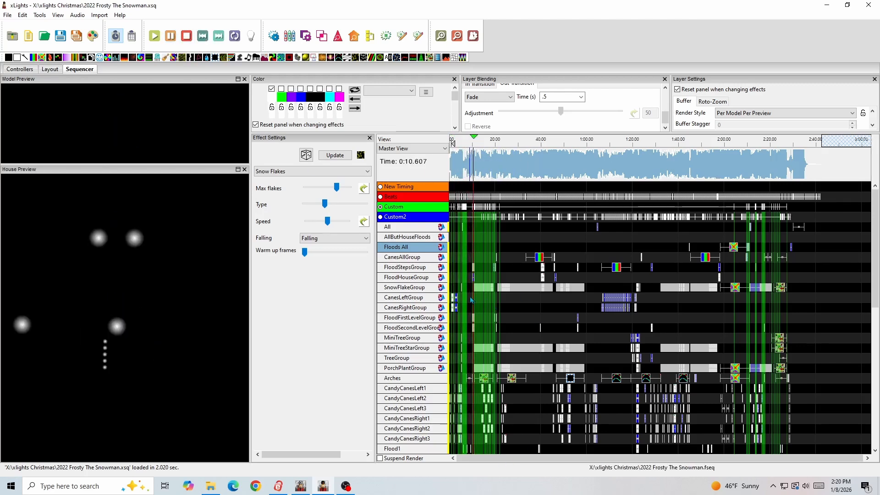
- Compare the Beats, Custom and Custom2 timing tracks against the effects in the first 18 seconds, ending with Beats active
scroll(471, 301, "up", 3)
left_click_drag(517, 458, 472, 458)
scroll(477, 369, "down", 5)
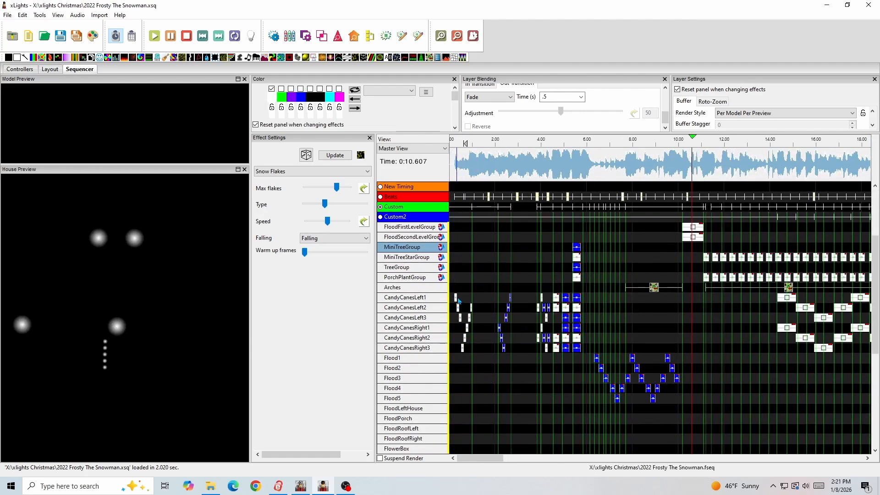
left_click(381, 197)
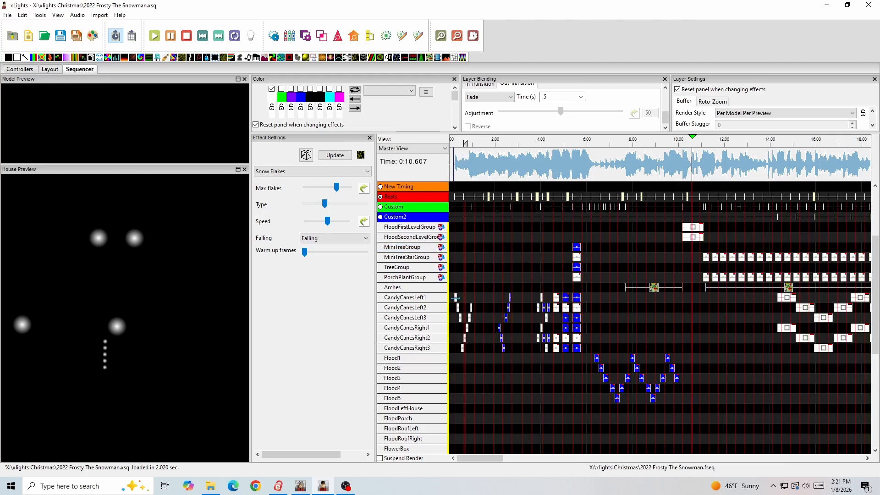
left_click(380, 218)
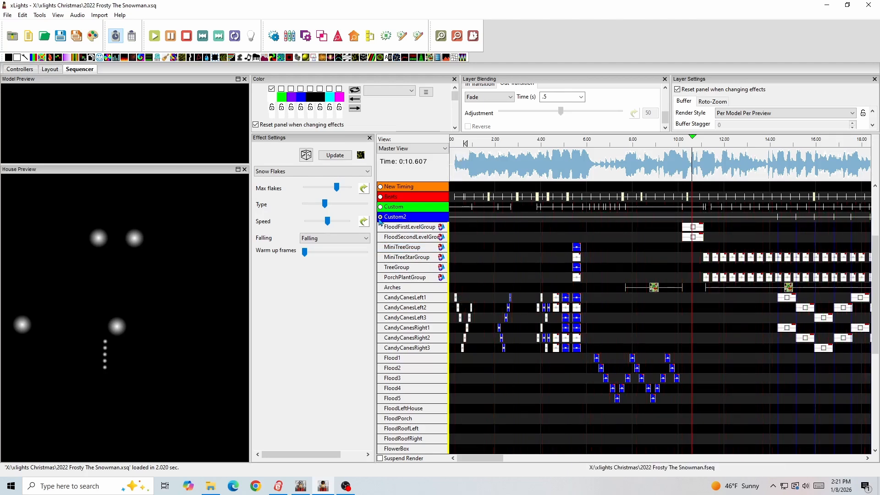
left_click(380, 207)
left_click(381, 217)
left_click(380, 197)
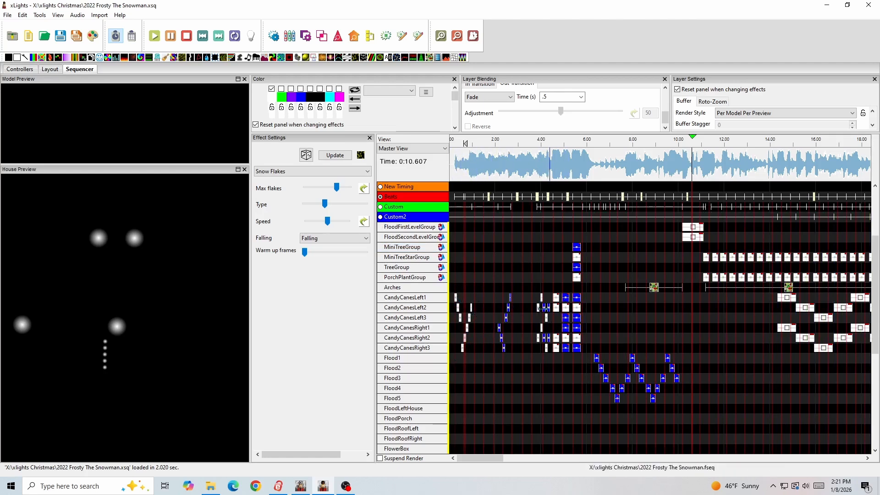
- Look over the candy cane, flood and garland rows, and replay the opening, pausing at about 10 seconds
scroll(526, 364, "down", 5)
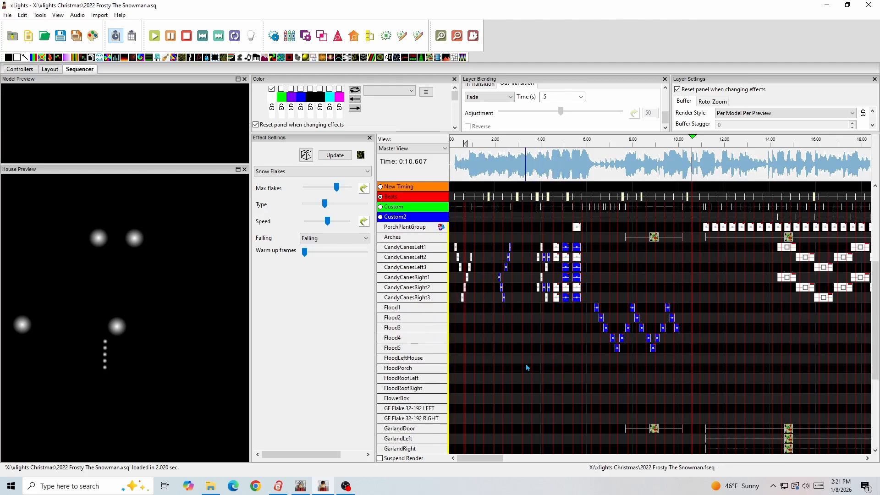
scroll(518, 360, "up", 2)
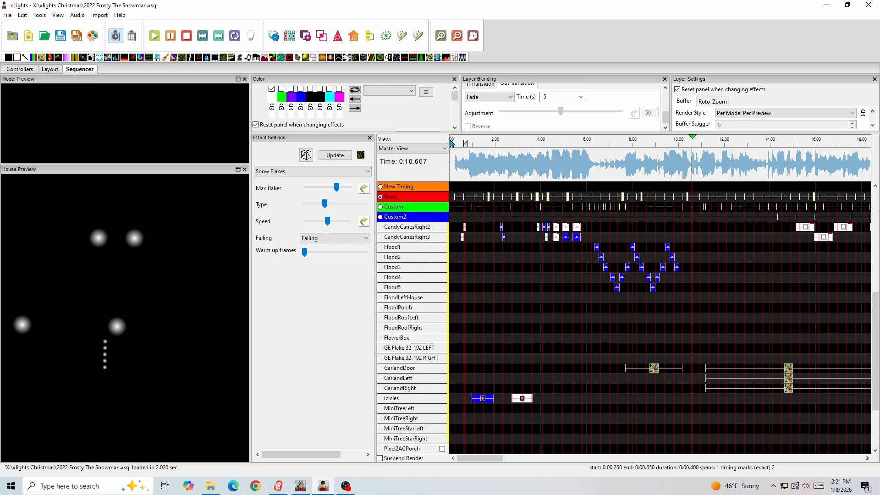
left_click(452, 143)
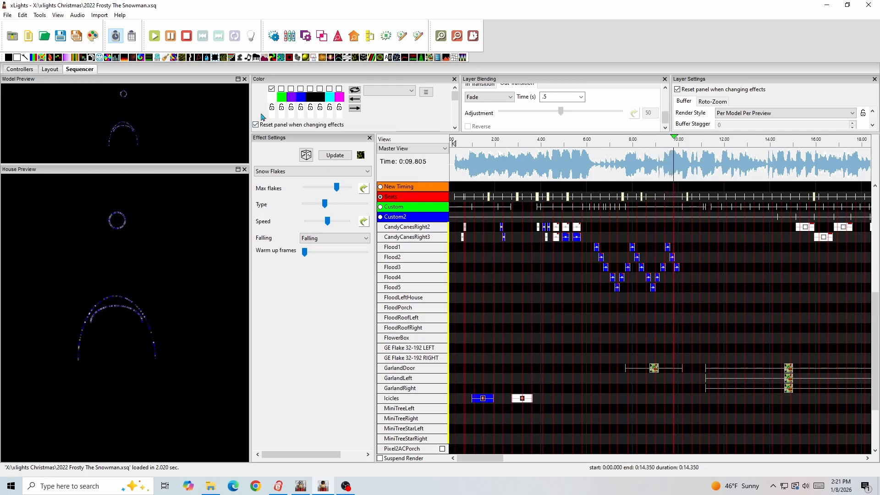
left_click(170, 36)
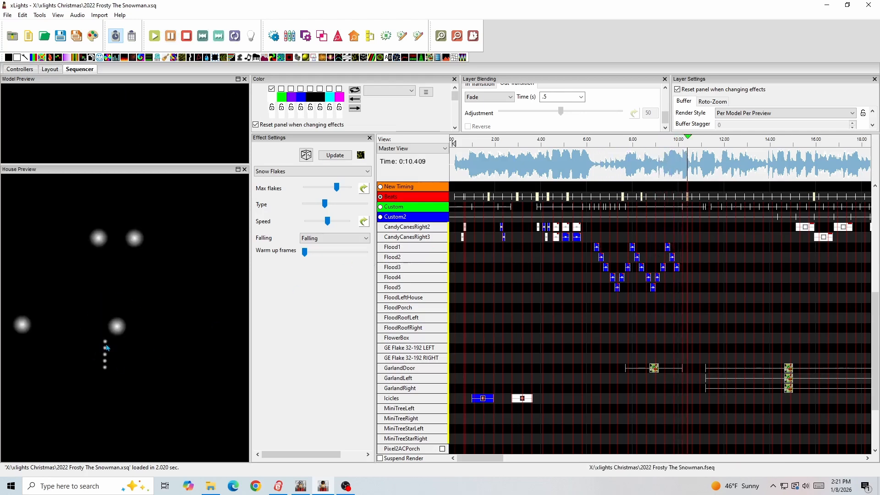
- Examine the group, candy cane and flood effects that make up the opening of the Frosty sequence
scroll(592, 346, "up", 7)
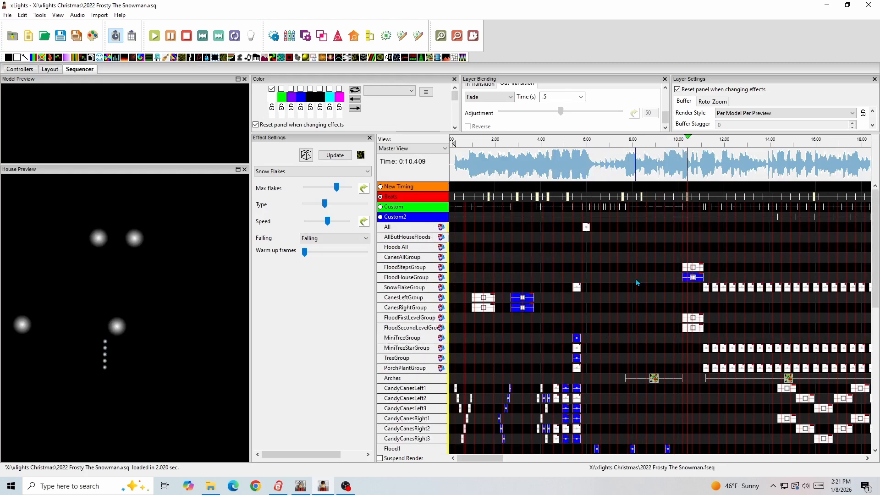
scroll(584, 305, "down", 7)
scroll(585, 305, "up", 7)
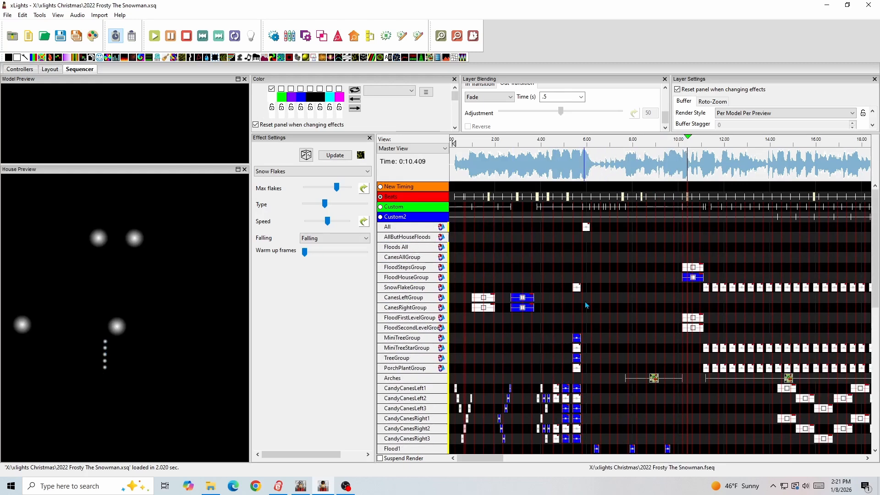